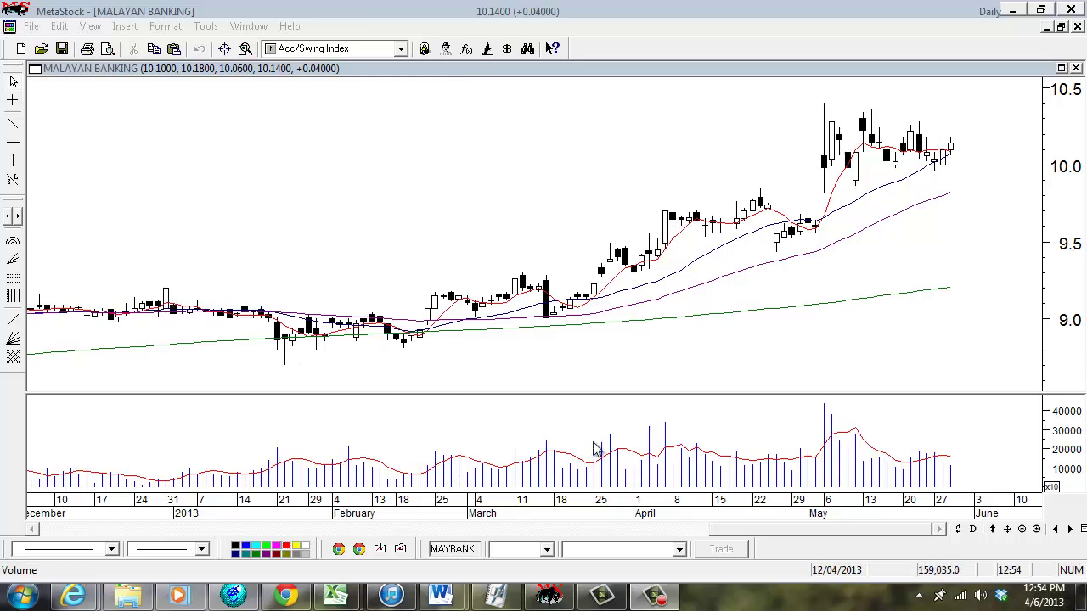
Step: Delete the volume pane's moving average, collapse the volume pane and zoom out
left_click(545, 464)
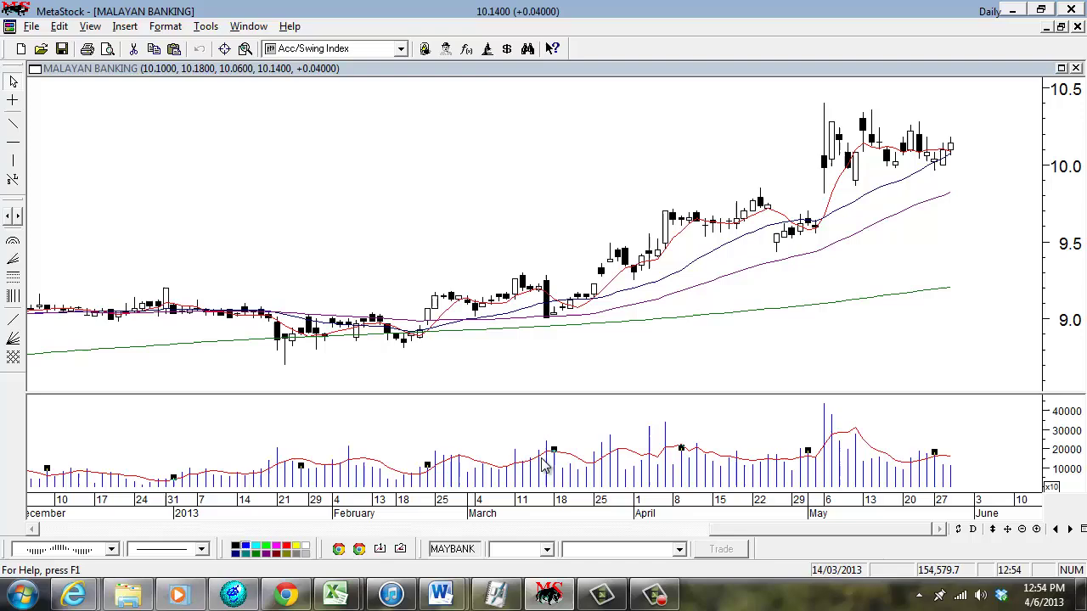
key("Delete")
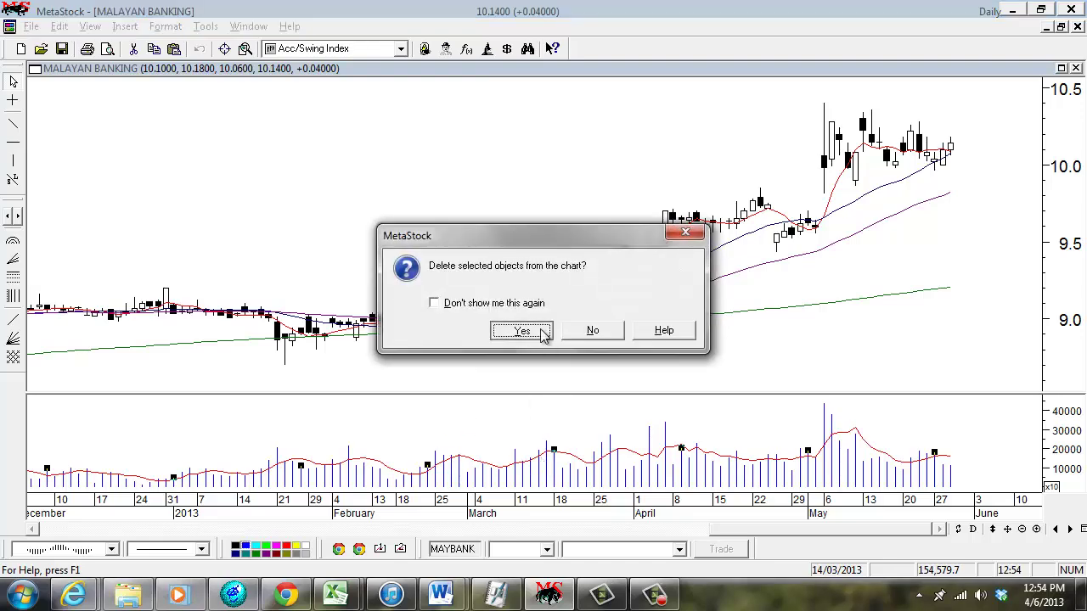
left_click(528, 330)
left_click_drag(582, 393, 589, 492)
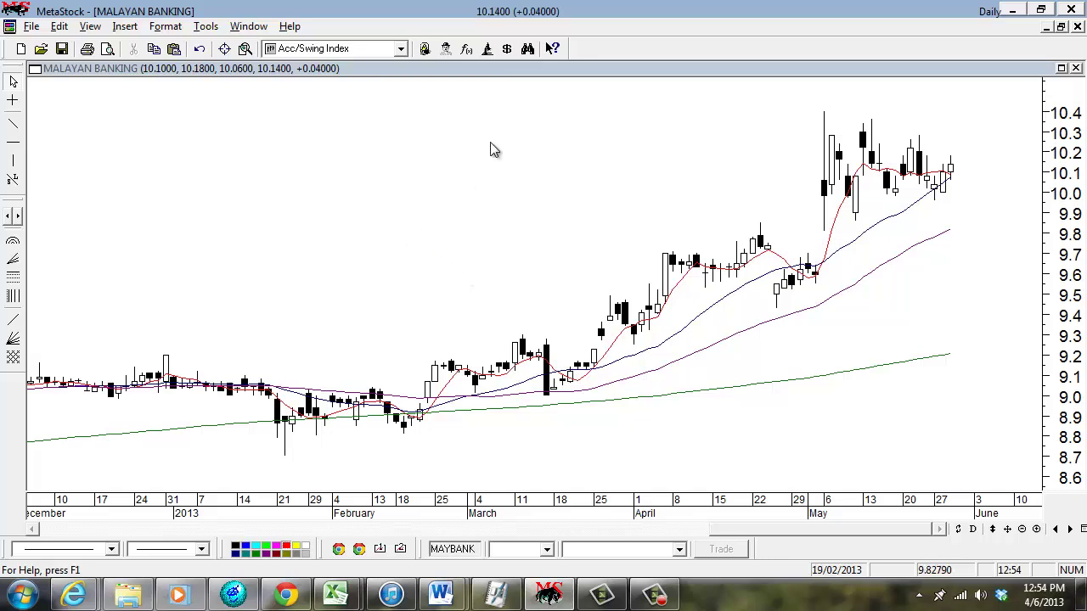
left_click(1022, 528)
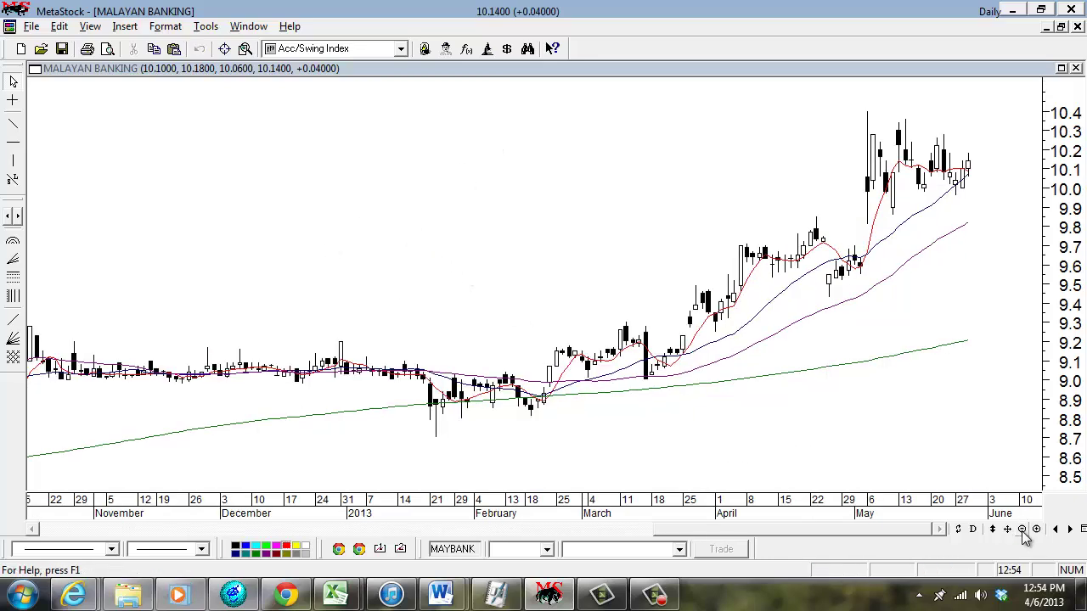
Step: Delete the green 200-period, magenta, black and red moving averages from the price chart
left_click(716, 384)
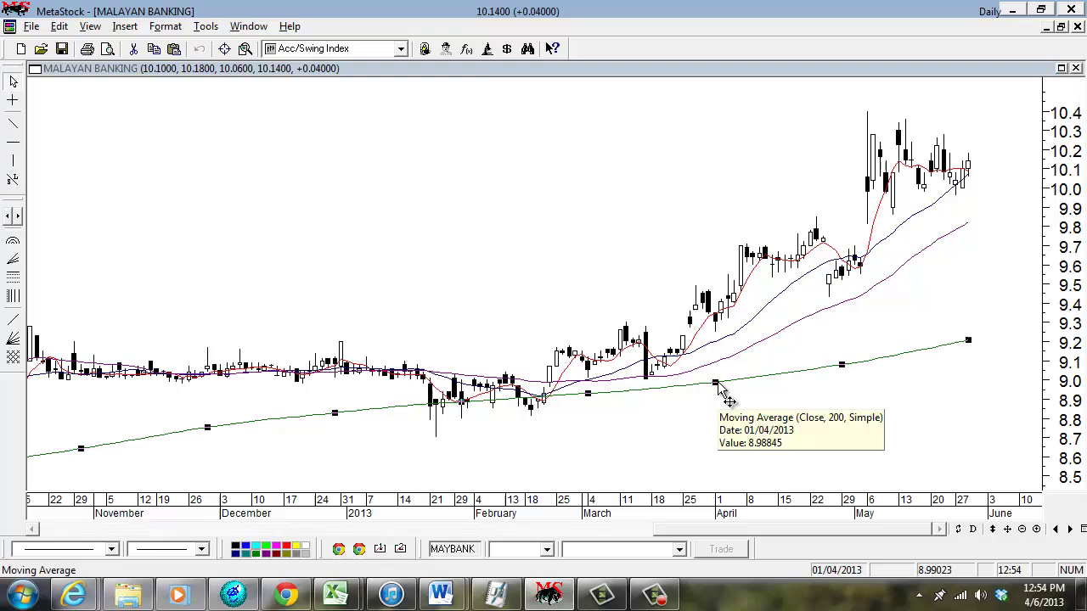
key("Delete")
key("Return")
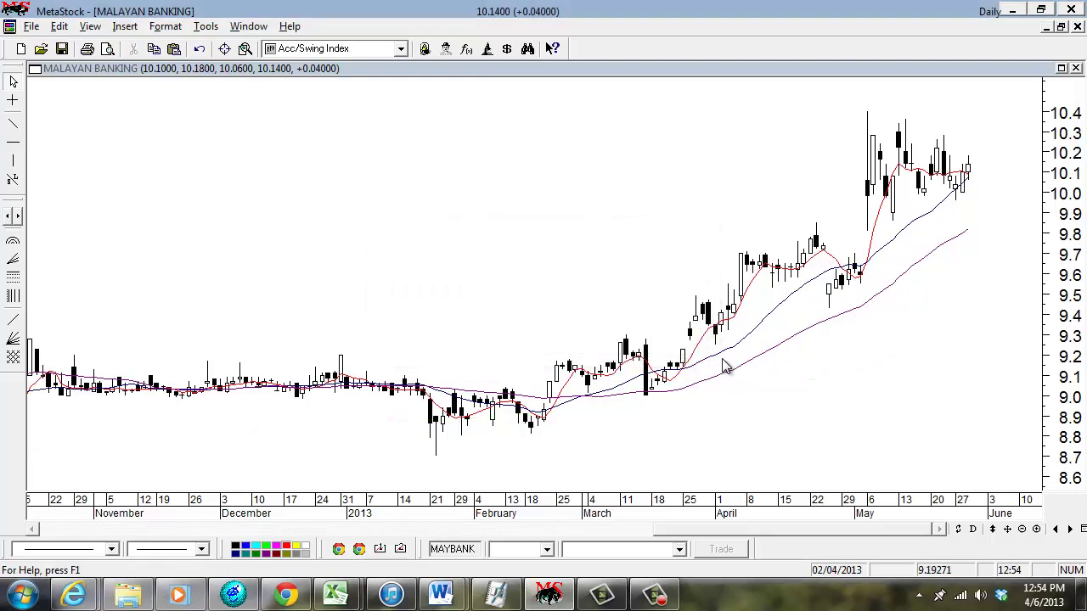
left_click(728, 378)
key("Delete")
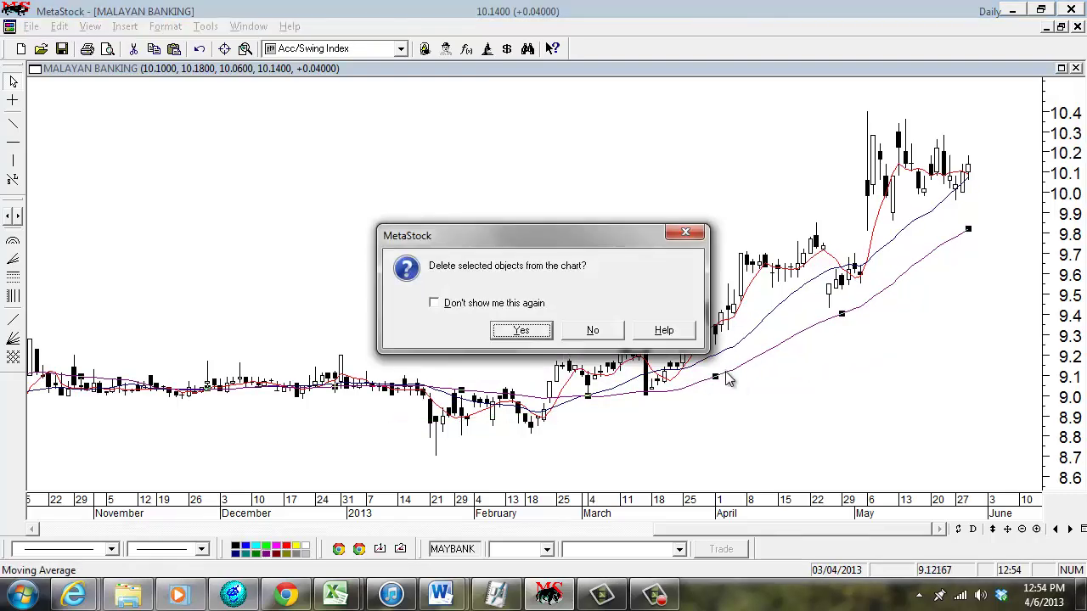
left_click(532, 334)
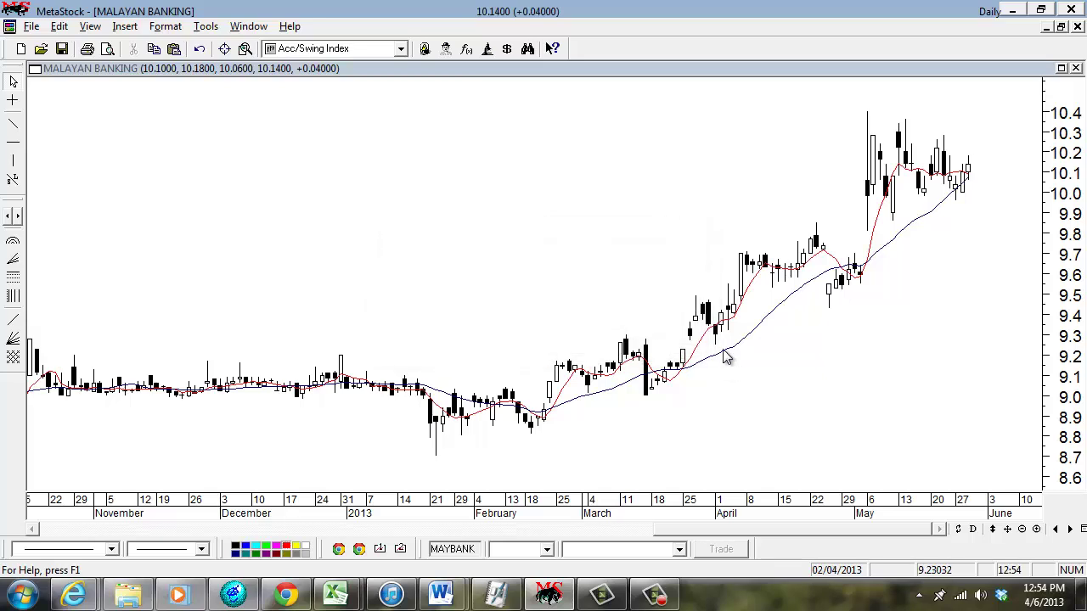
left_click(724, 356)
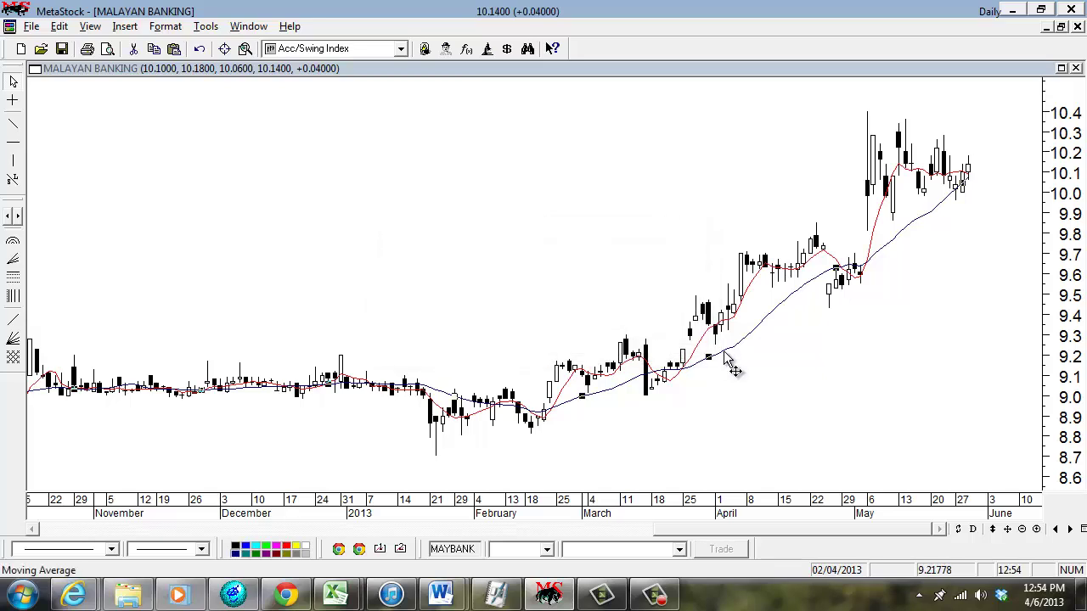
key("Delete")
left_click(533, 336)
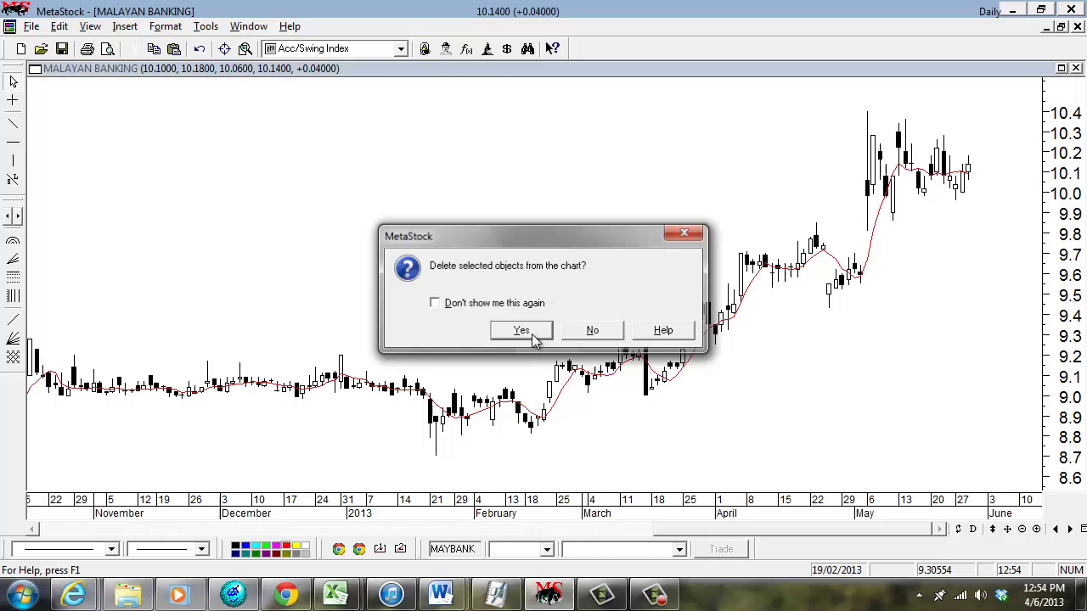
left_click(835, 261)
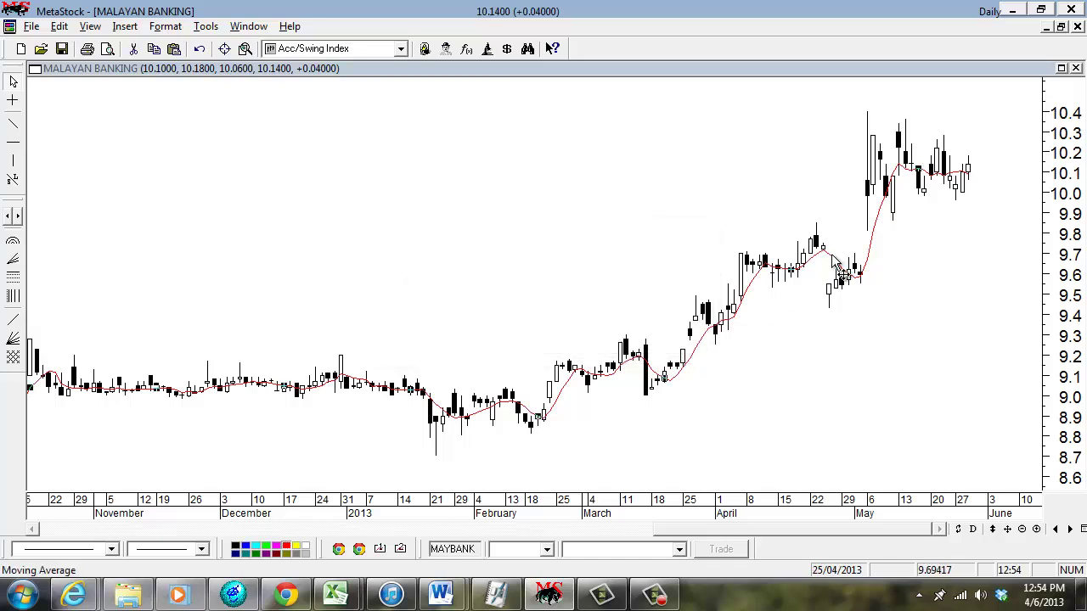
key("Delete")
Step: Confirm the red average's removal and zoom until the chart spans mid-January to June
left_click(543, 331)
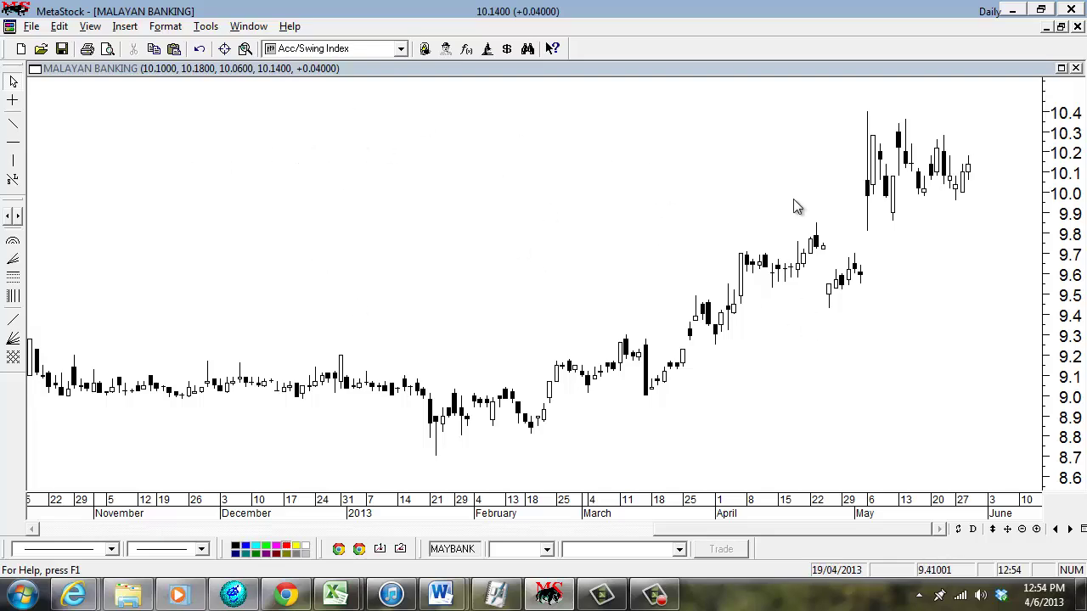
left_click(1023, 535)
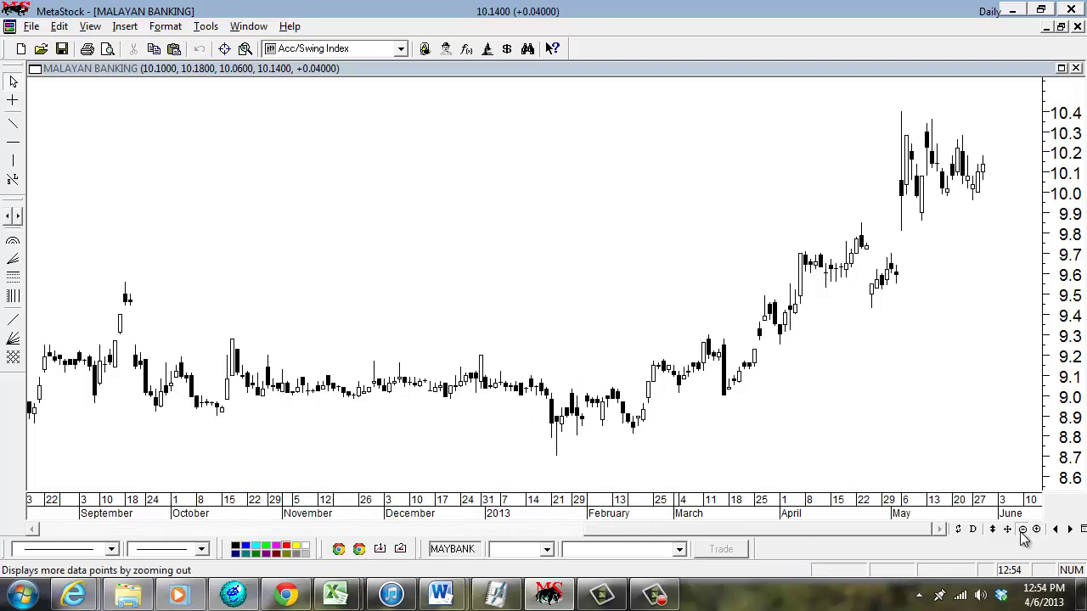
left_click(1023, 535)
left_click(1036, 529)
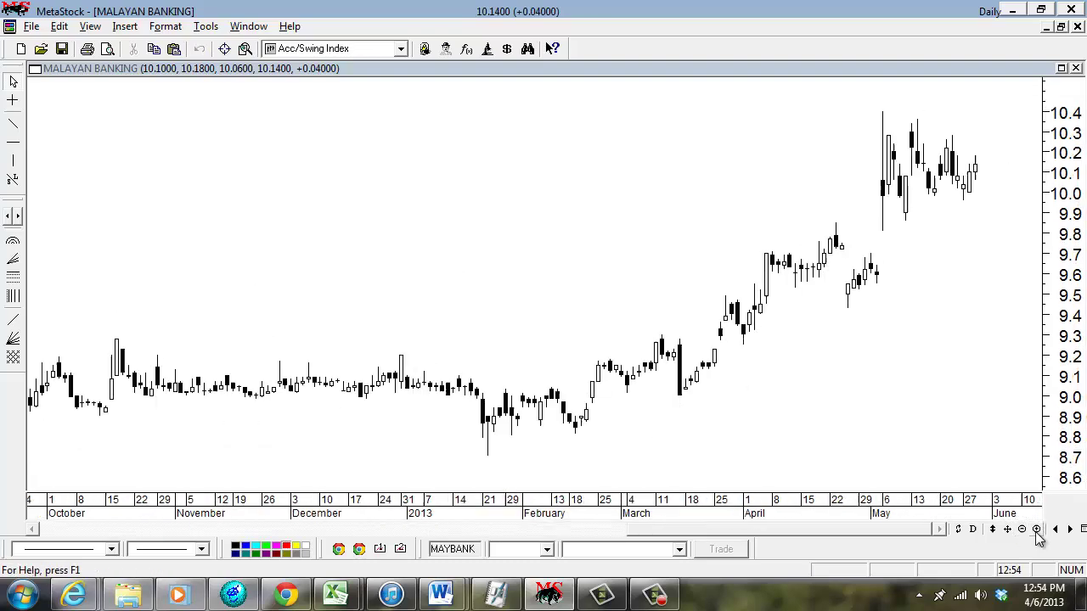
left_click(1036, 528)
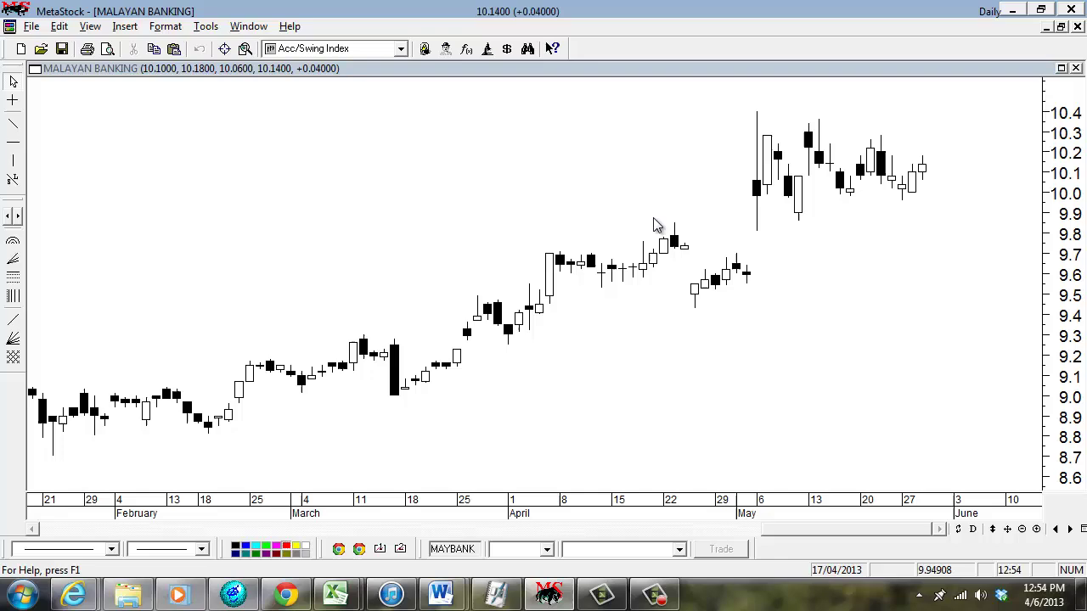
left_click(1022, 531)
left_click(1023, 532)
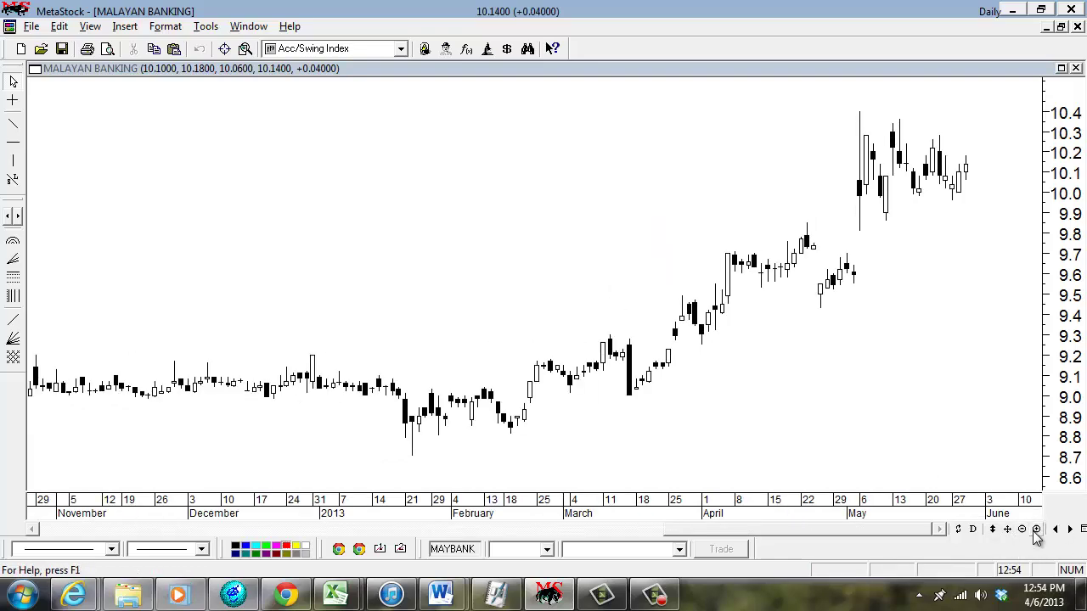
left_click(1036, 532)
left_click(1036, 531)
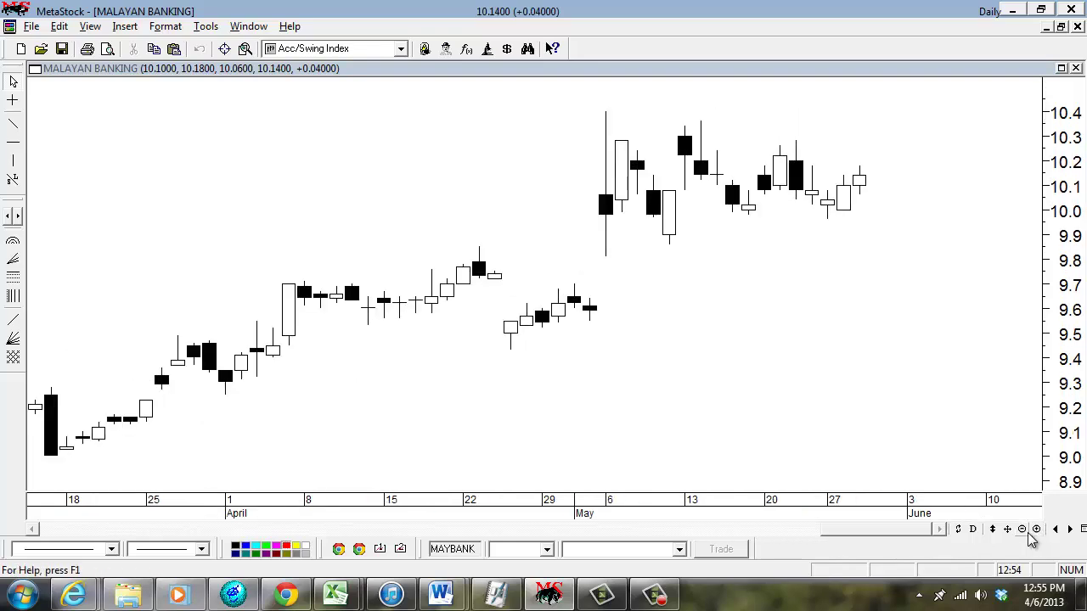
left_click(1023, 531)
left_click(1023, 532)
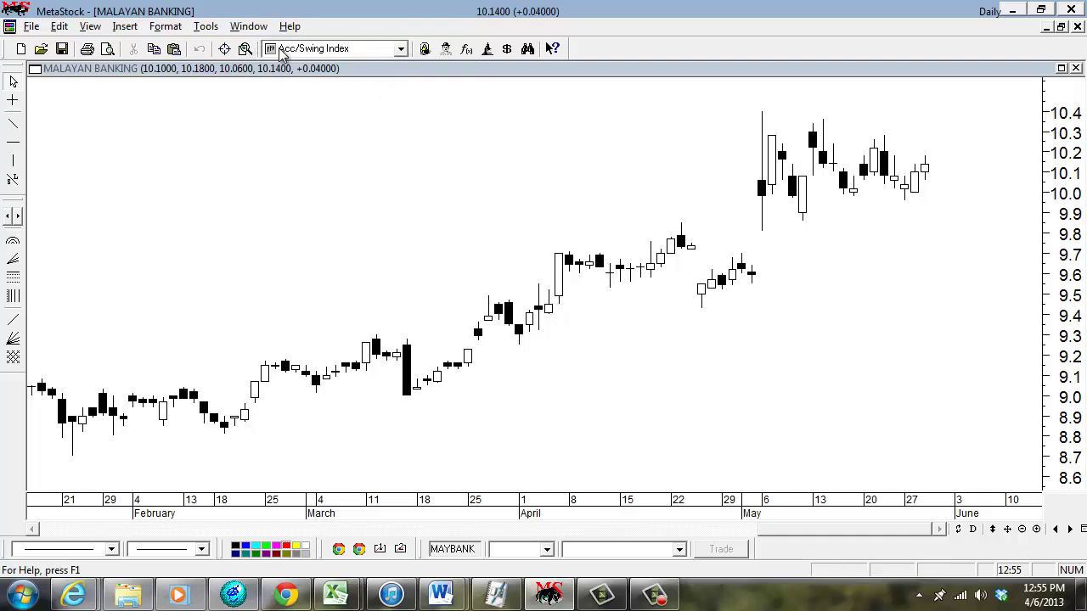
Step: Pick Volume from the toolbar's indicator list
left_click(400, 49)
left_click_drag(408, 106, 421, 201)
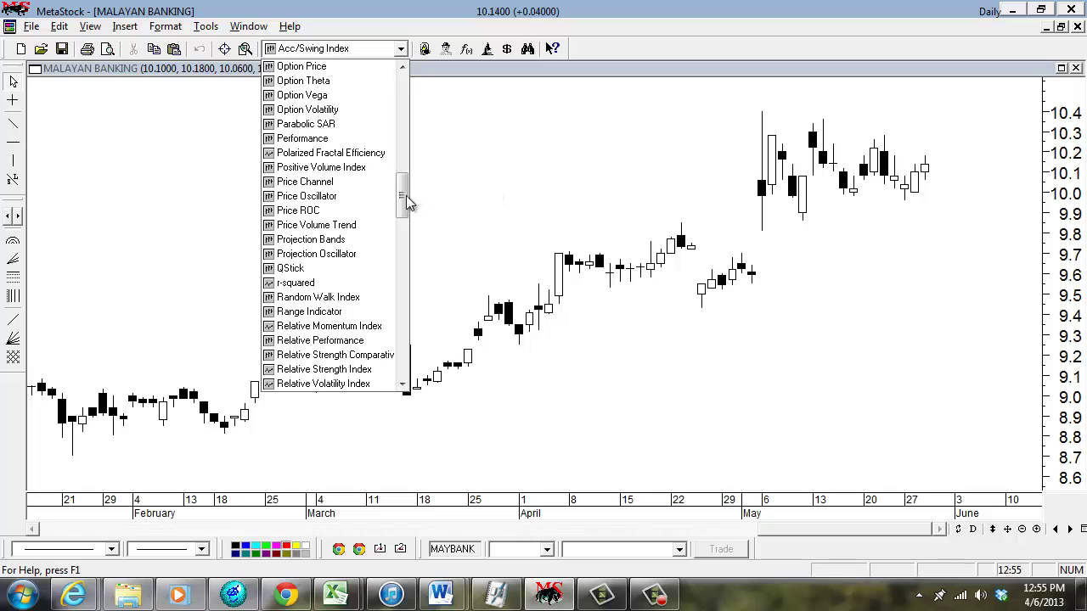
left_click_drag(406, 201, 406, 229)
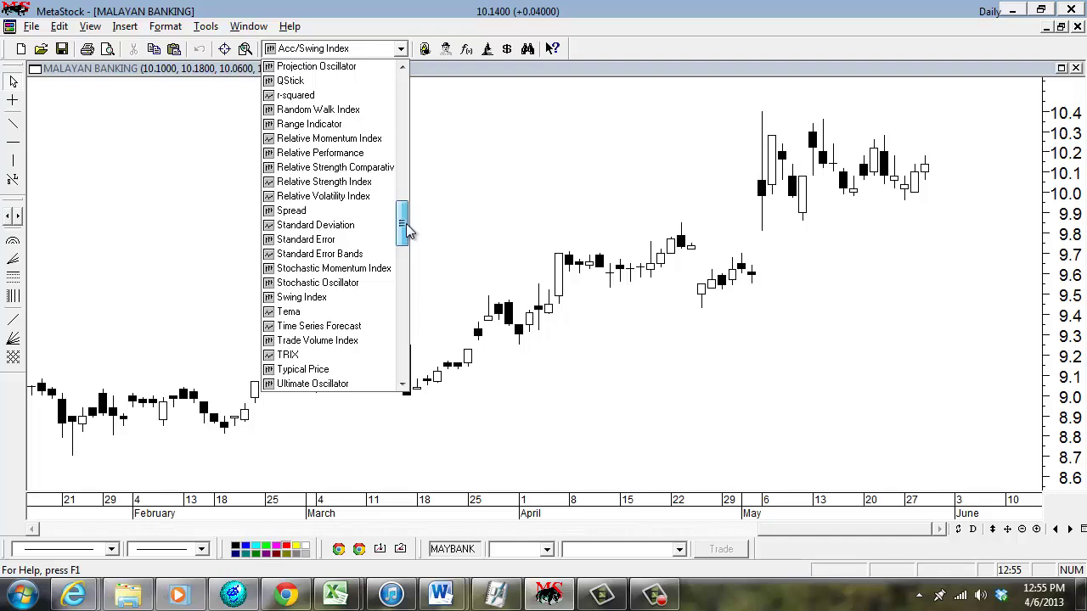
left_click_drag(406, 229, 407, 167)
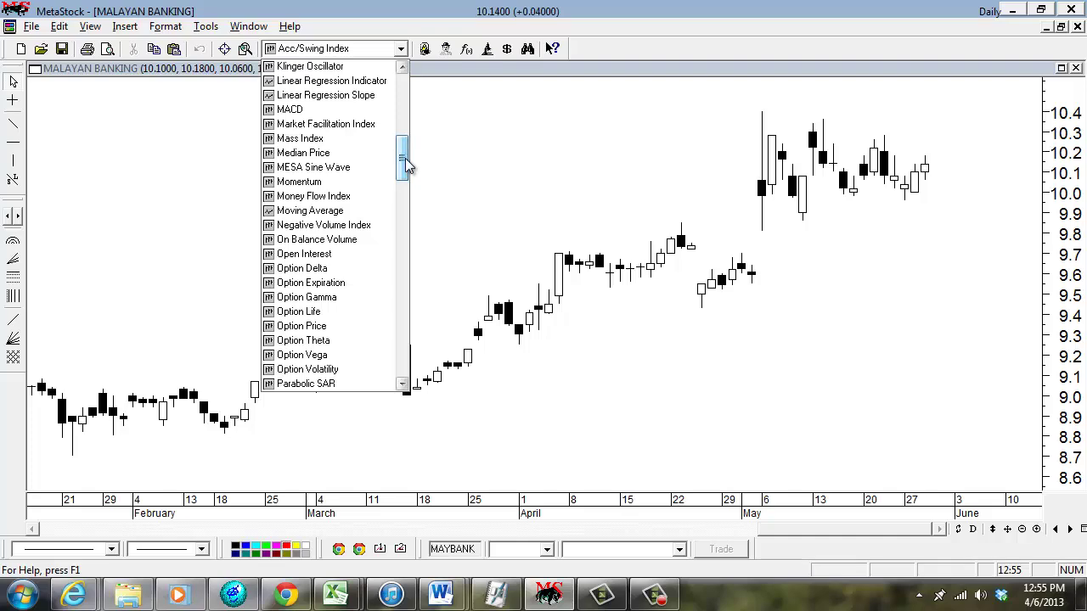
left_click_drag(407, 166, 406, 95)
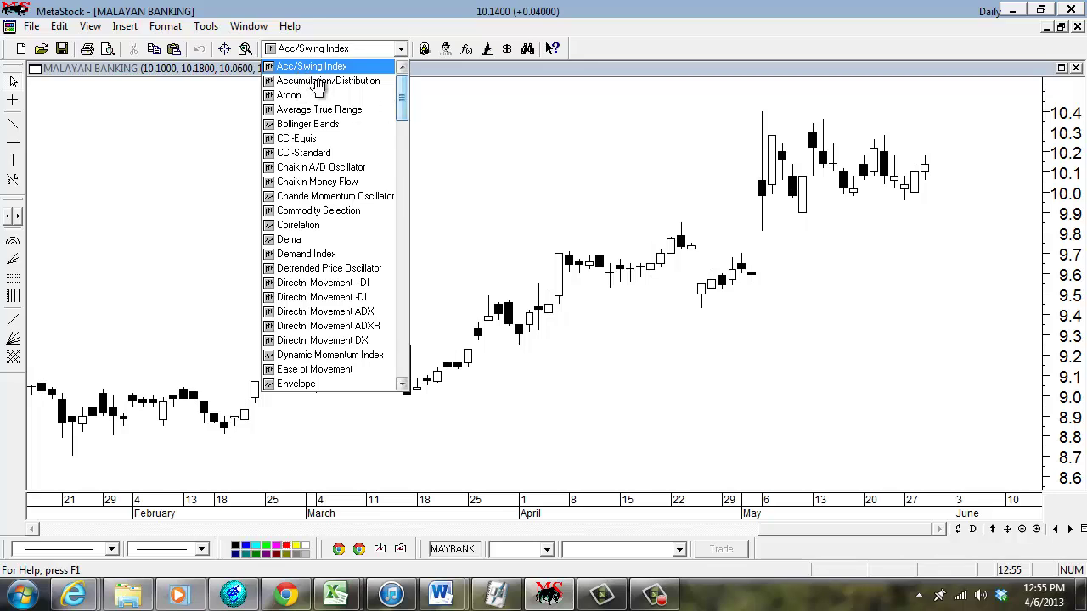
left_click_drag(404, 107, 407, 216)
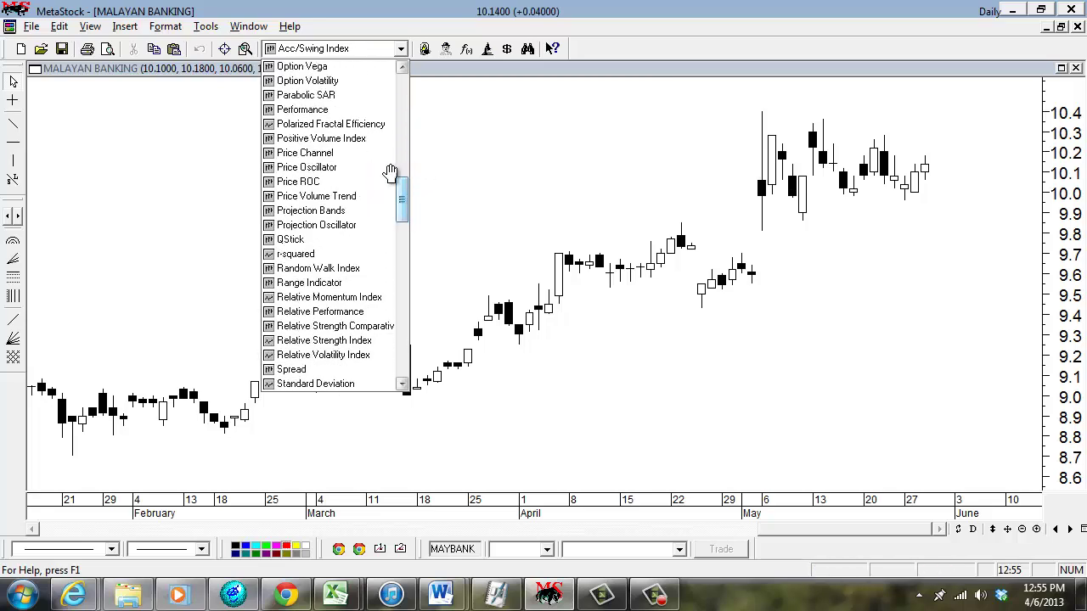
left_click_drag(408, 202, 409, 220)
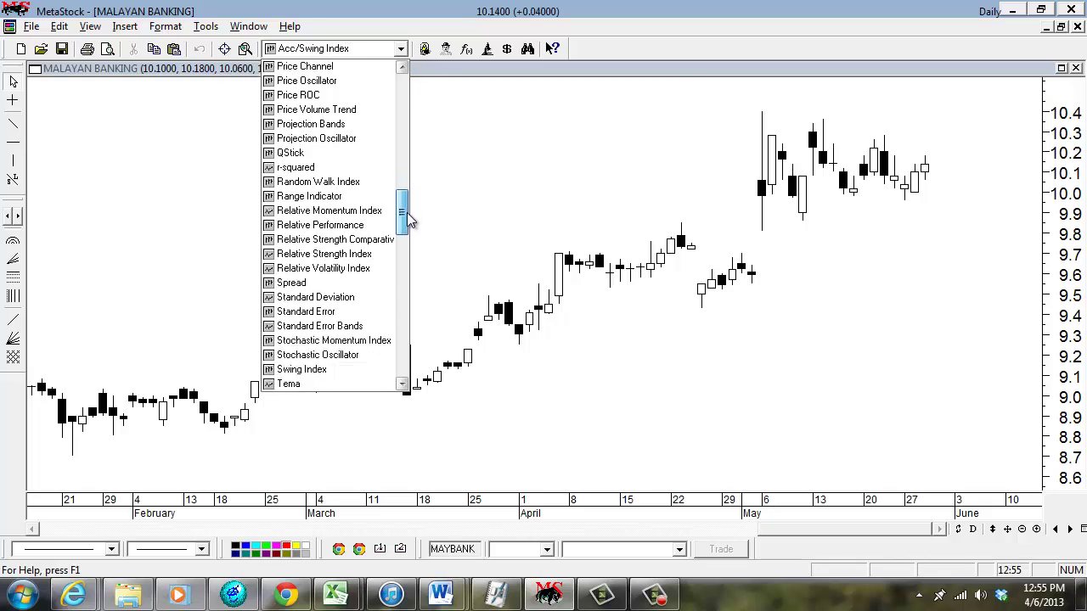
scroll(408, 220, "down", 4)
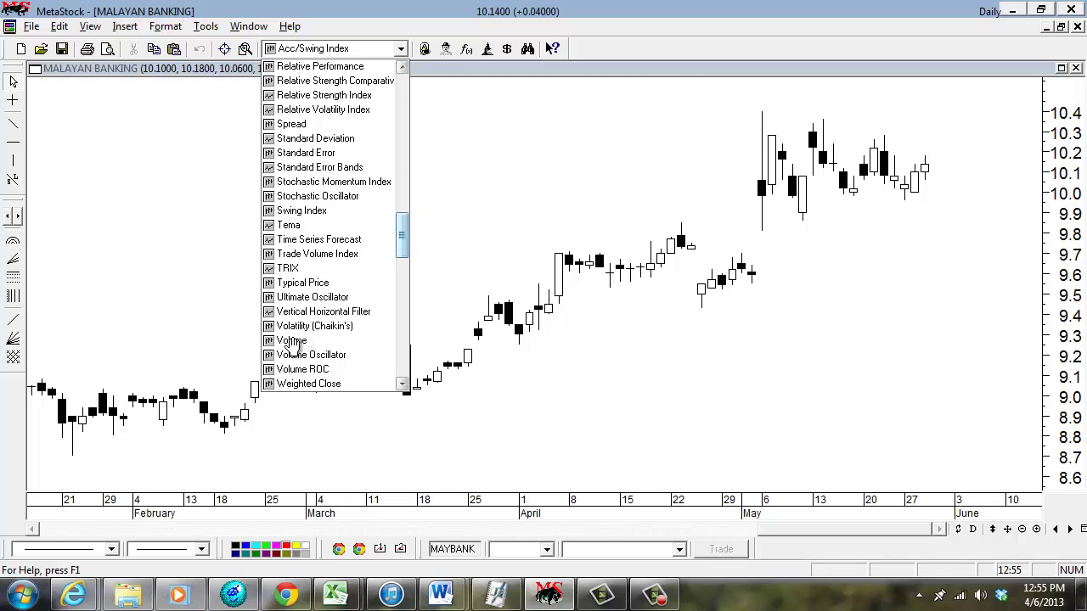
left_click(291, 341)
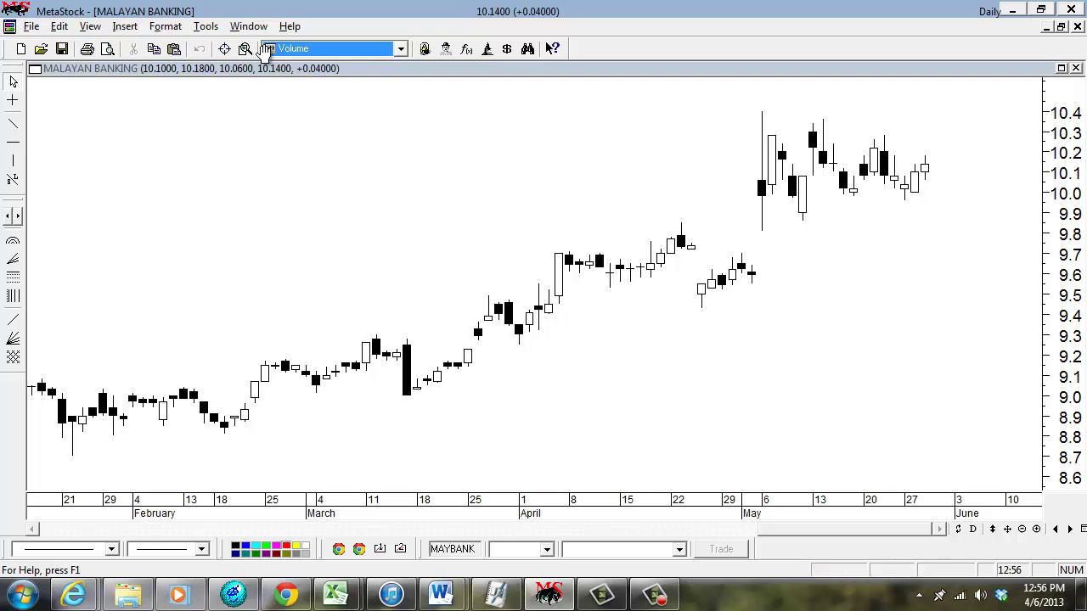
Step: Add Volume to the chart in a new pane with default settings, resized to a slim strip
left_click_drag(277, 65, 299, 265)
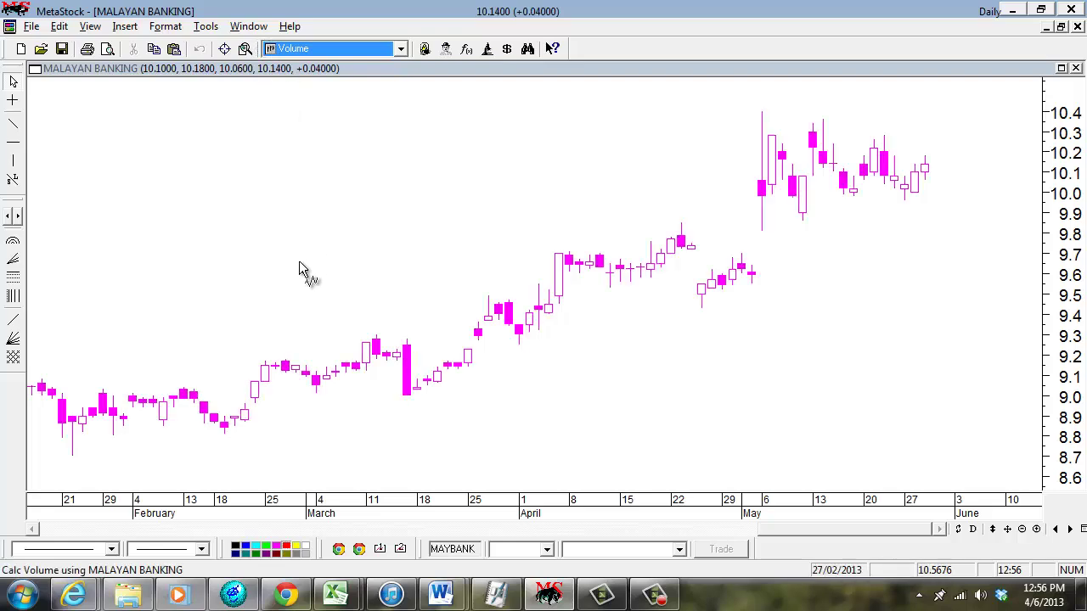
left_click_drag(310, 302, 275, 58)
left_click_drag(258, 18, 275, 83)
left_click_drag(321, 496, 322, 496)
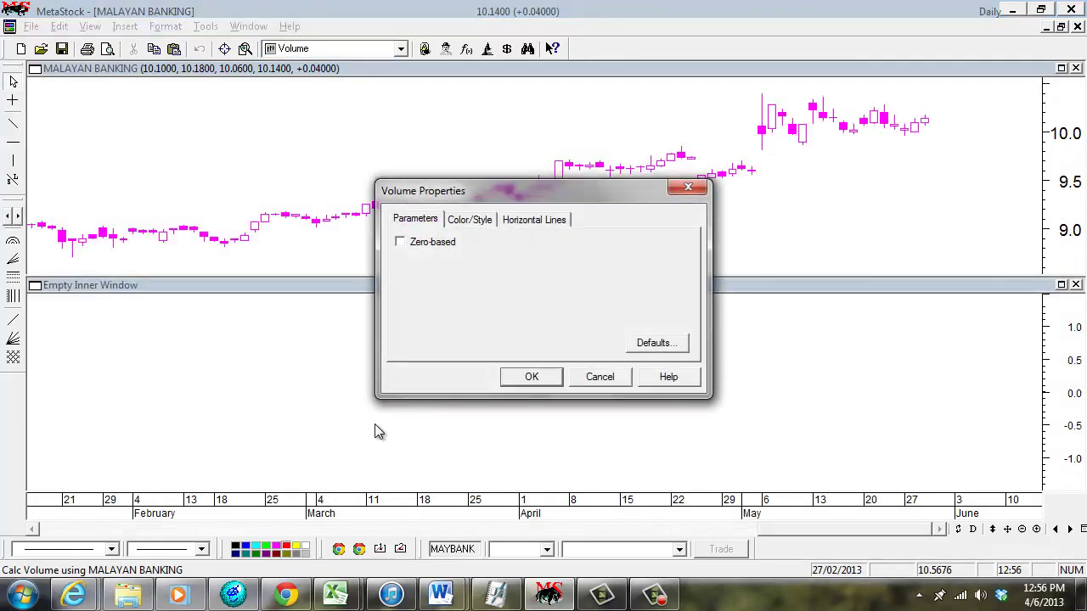
left_click(531, 376)
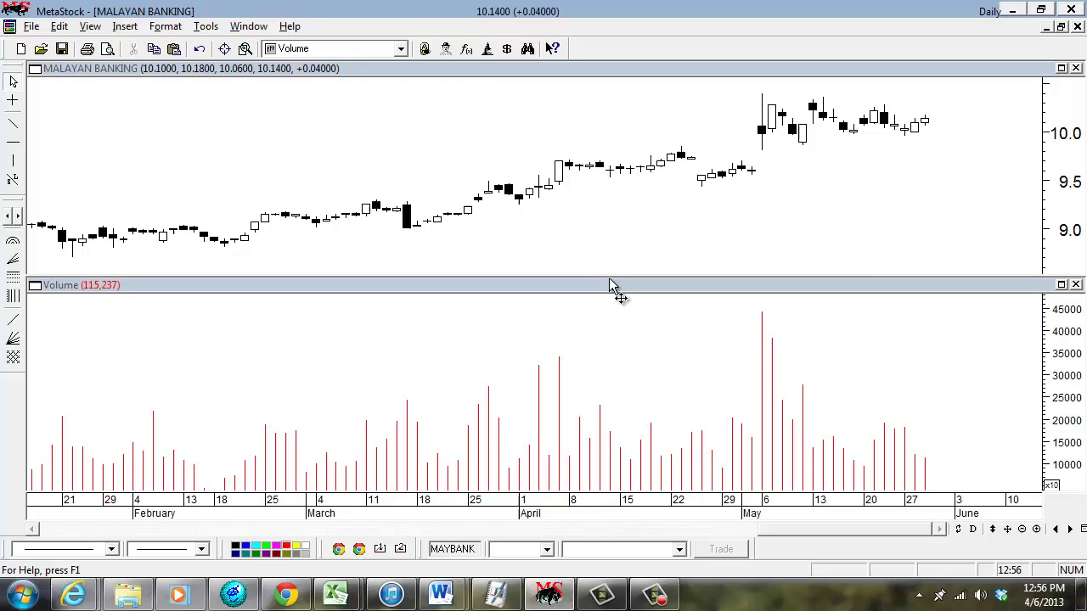
left_click_drag(609, 276, 618, 421)
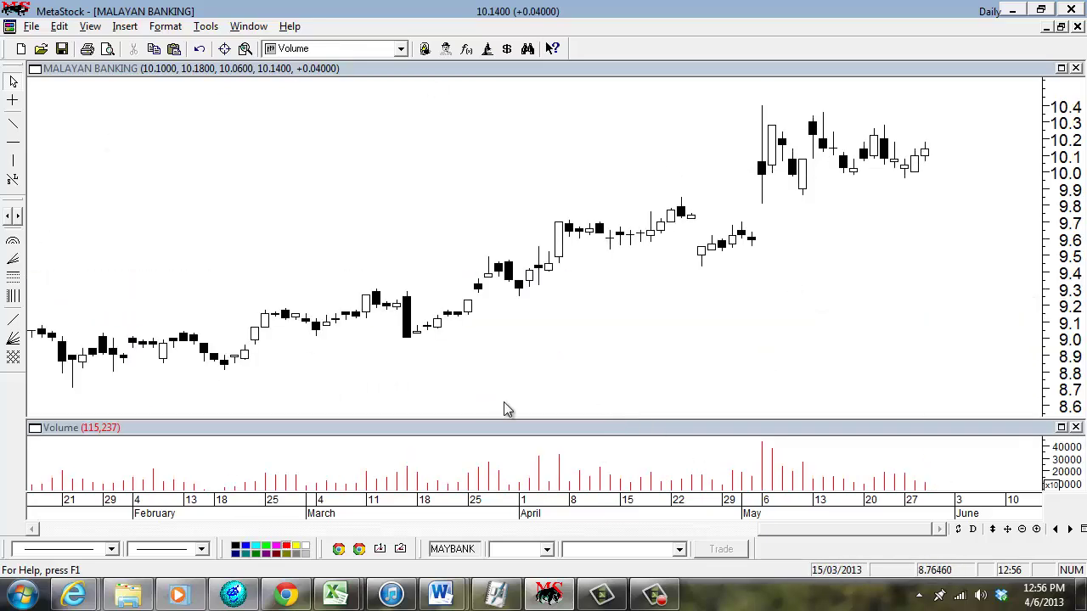
Step: Restyle the volume bars as thick blue lines and make the Volume pane taller
left_click(766, 482)
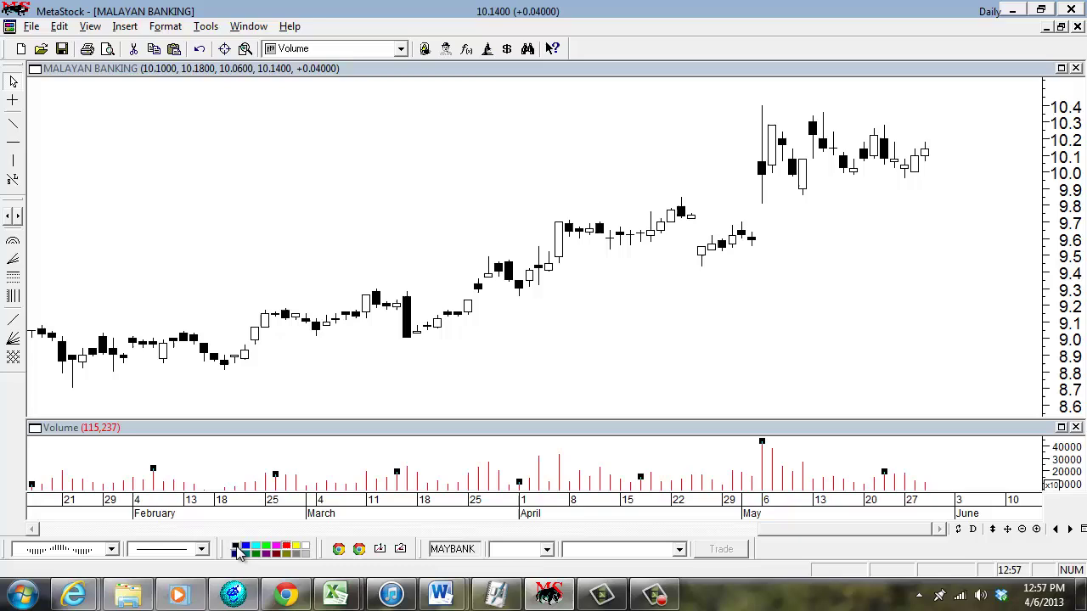
left_click(155, 550)
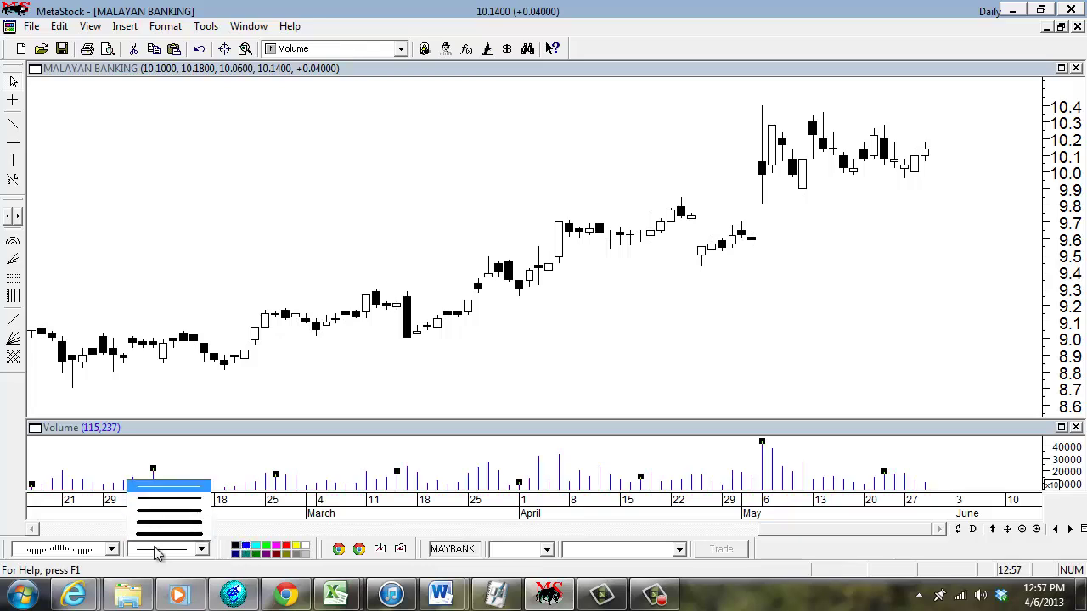
left_click(160, 532)
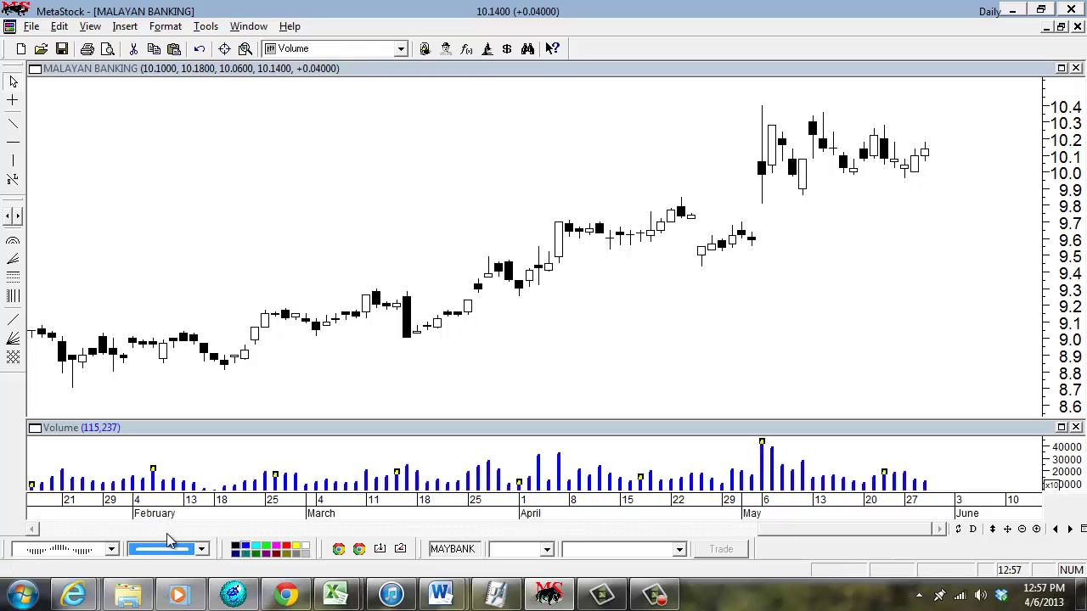
left_click(173, 550)
left_click(171, 532)
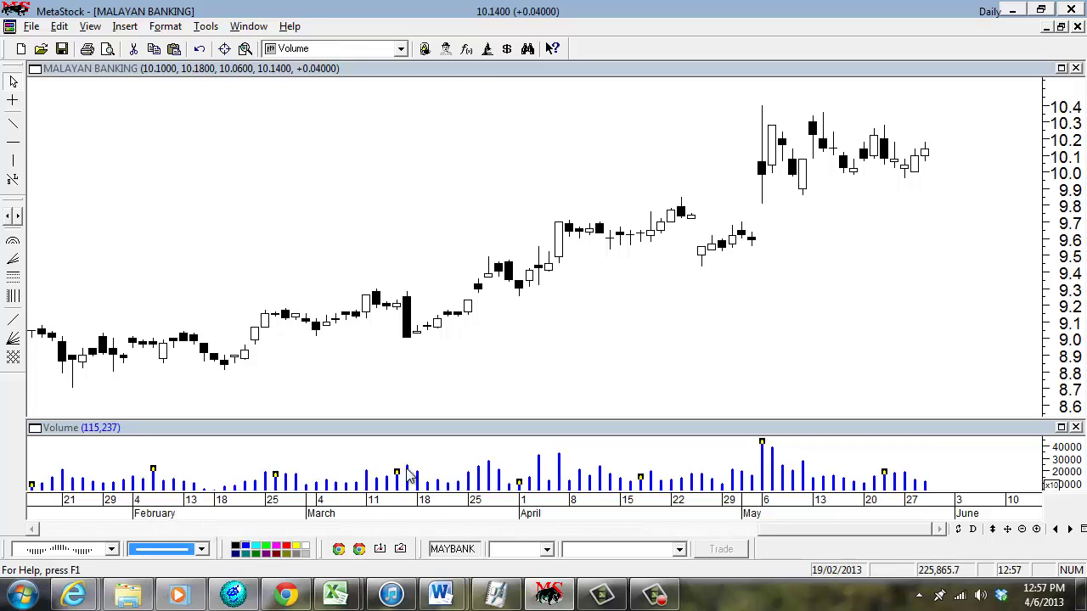
left_click_drag(382, 425, 379, 387)
left_click(347, 431)
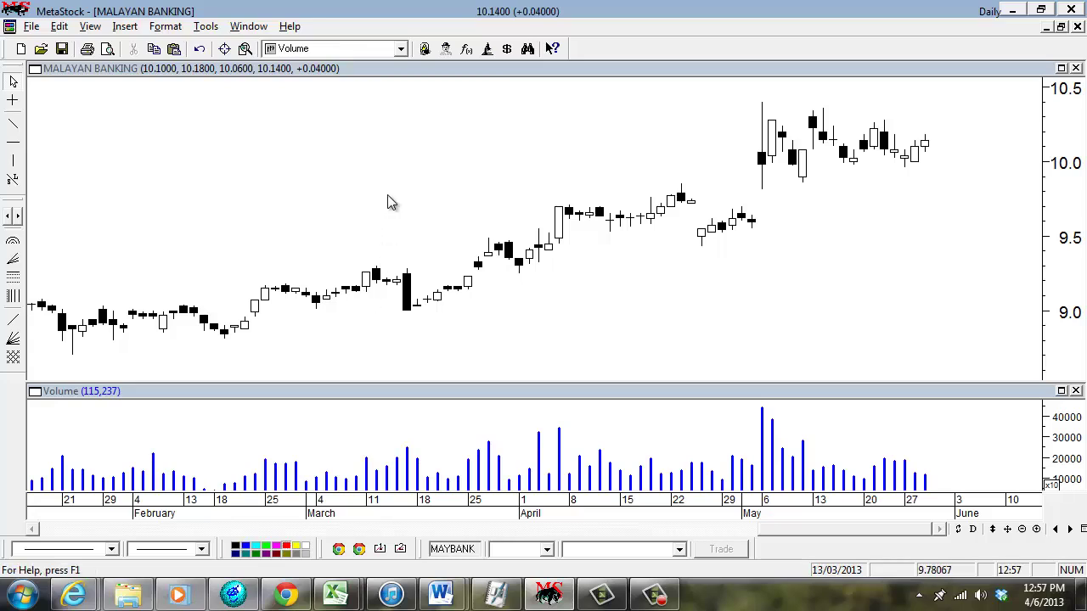
Step: Pick Moving Average from the toolbar's indicator list
left_click(404, 51)
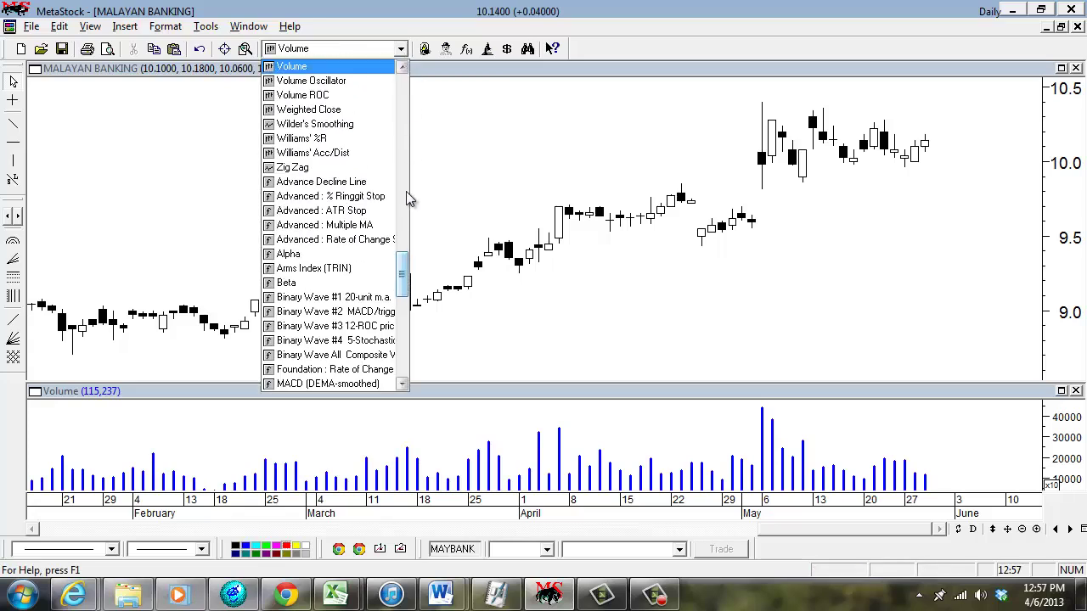
left_click_drag(407, 277, 411, 174)
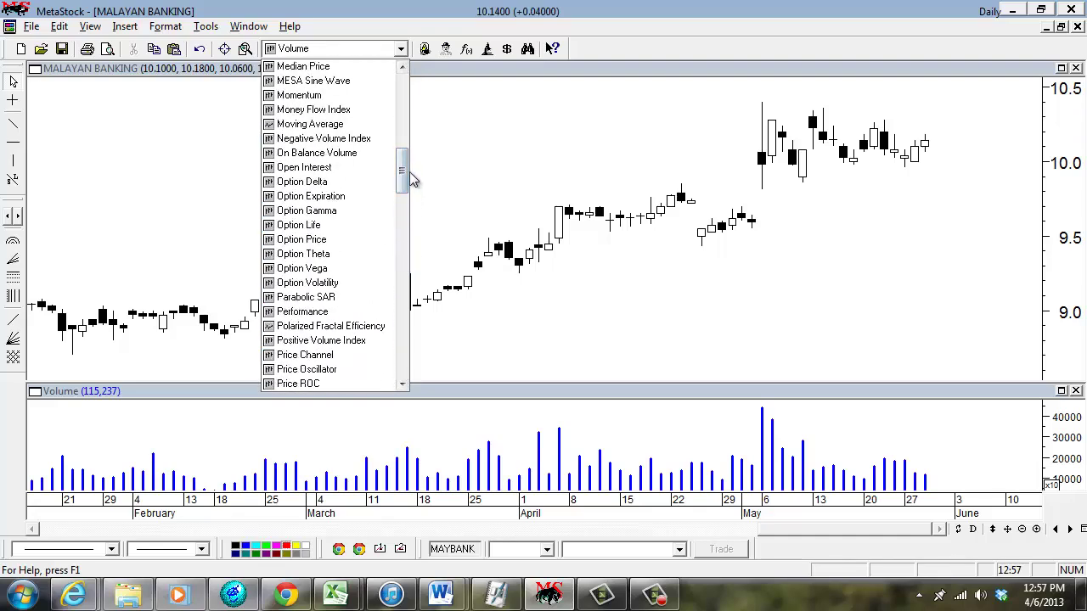
left_click(321, 125)
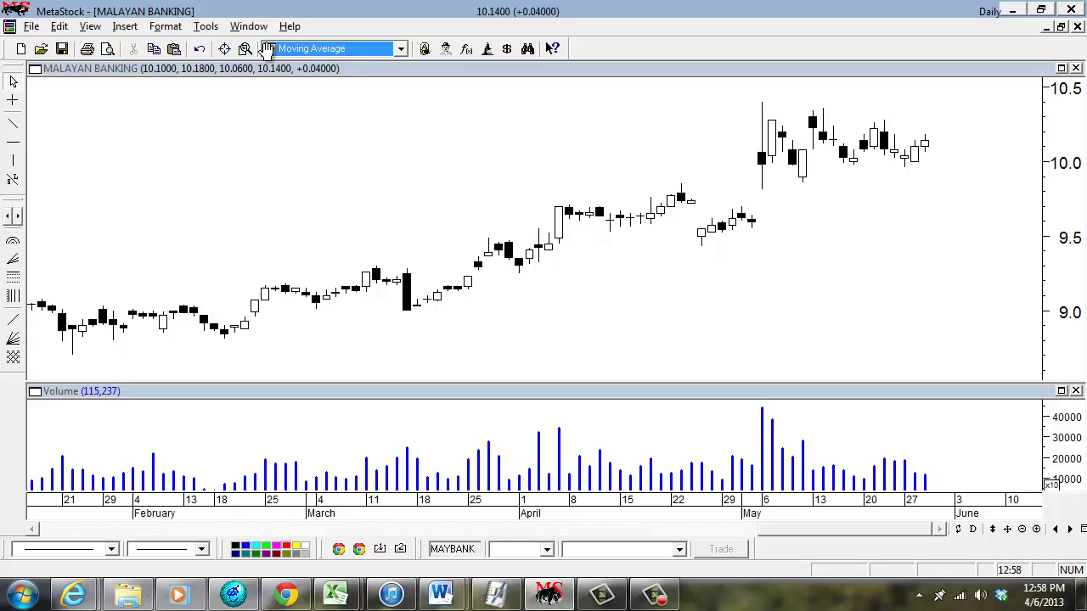
Step: Drop a Moving Average onto the price candles with 50 time periods and Simple method
left_click_drag(268, 49, 310, 218)
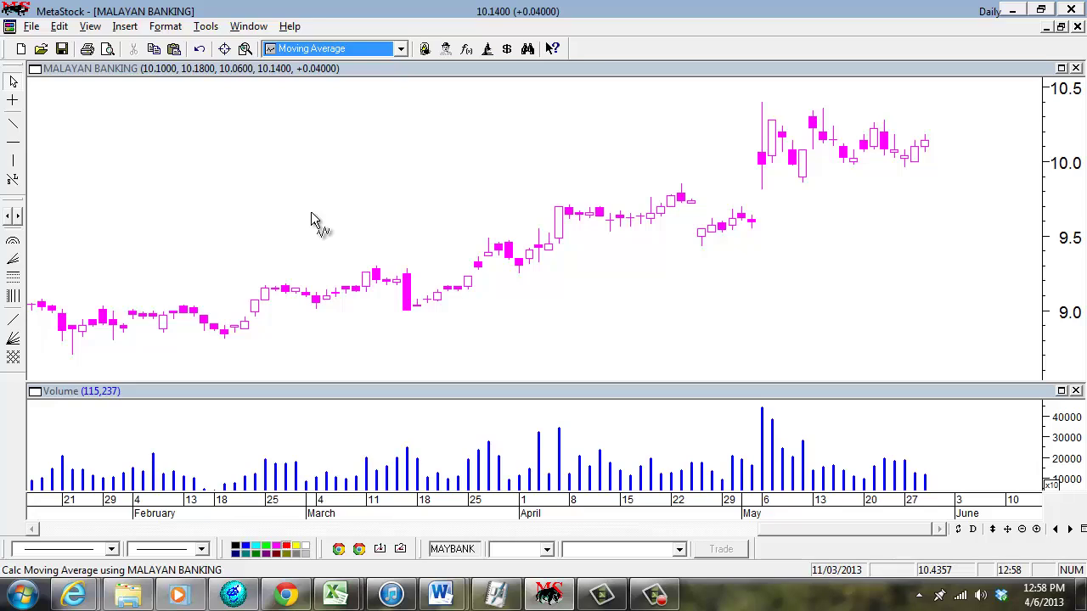
left_click_drag(311, 219, 323, 133)
mouse_move(329, 182)
left_mouse_down()
mouse_move(322, 31)
mouse_move(336, 178)
mouse_move(332, 47)
mouse_move(333, 185)
left_mouse_up()
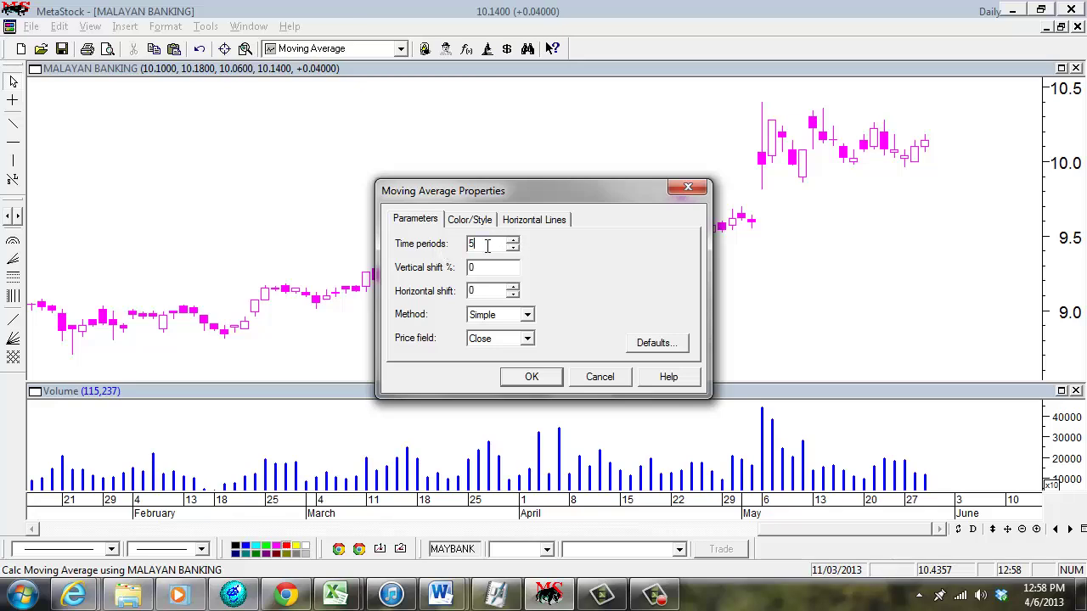
left_click(530, 376)
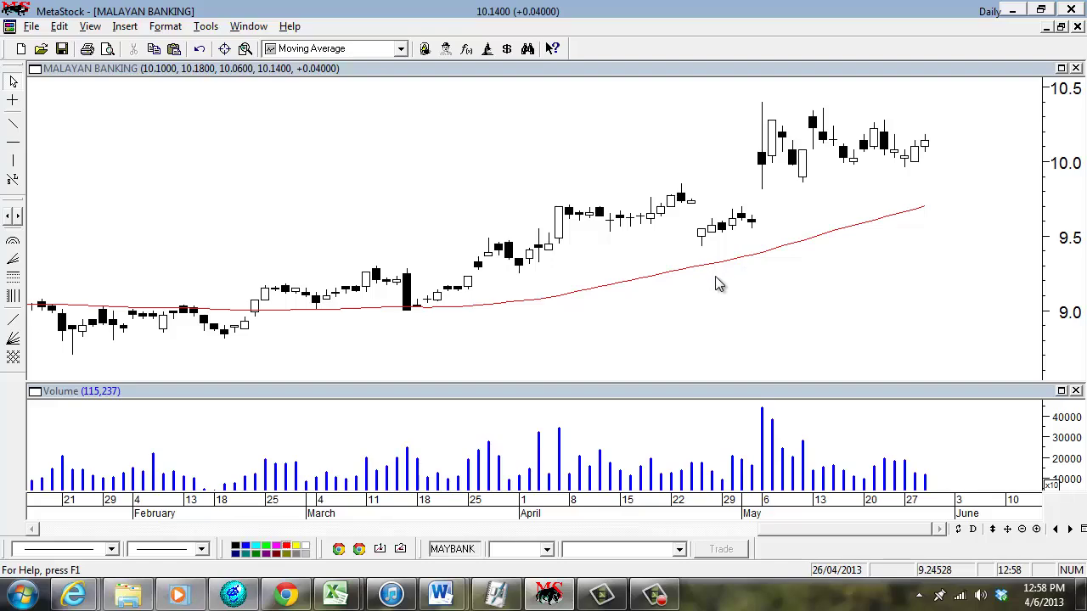
Step: Zoom out four times so the chart shows over a year ending in June
left_click(1024, 530)
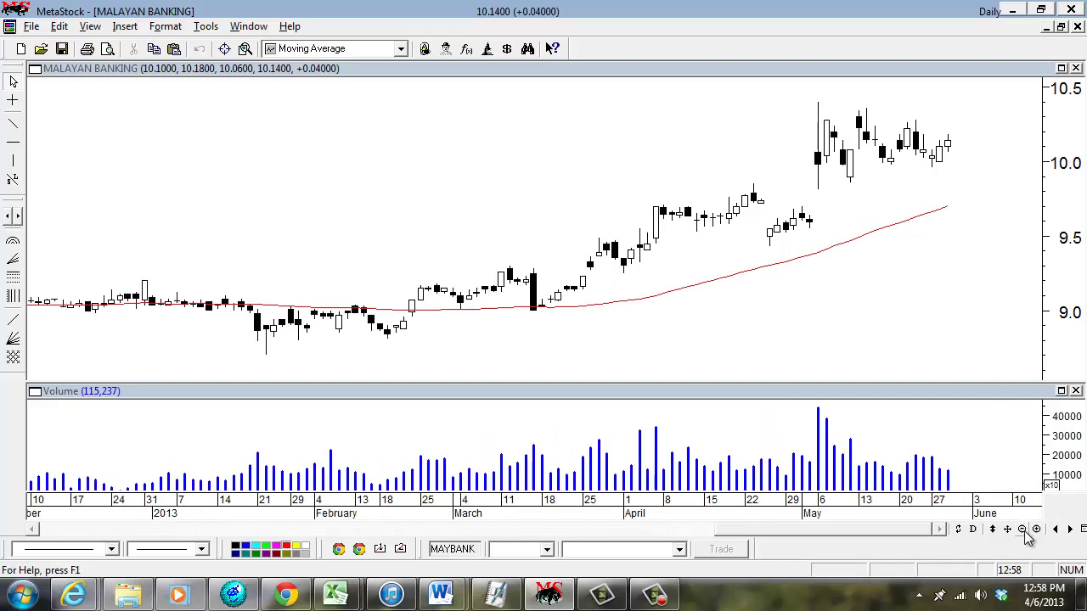
left_click(1024, 530)
left_click(1024, 530)
left_click(1024, 530)
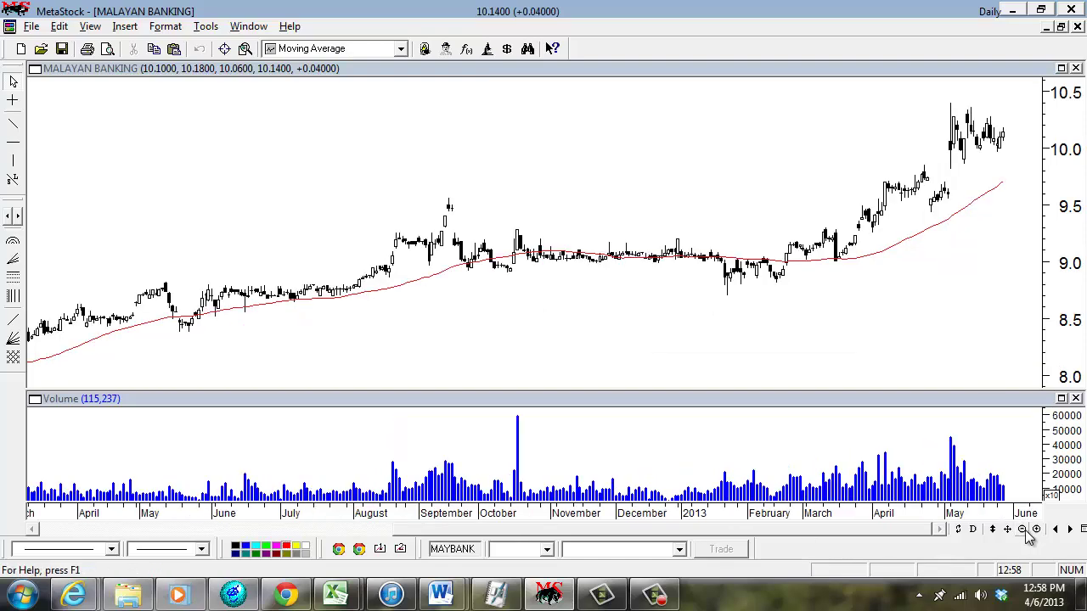